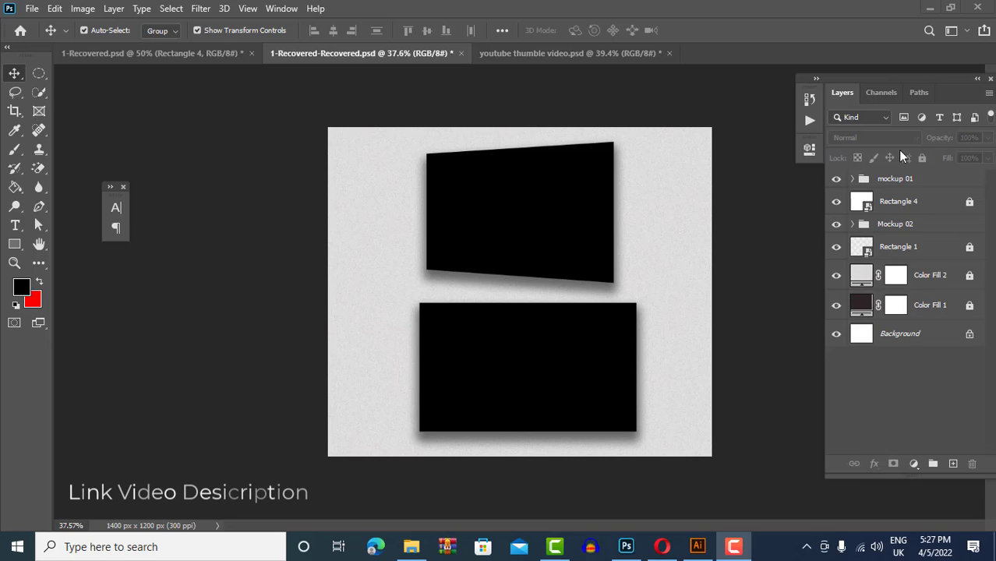
Expand the mockup 01 group and open the contents of its font smart object
left_click(852, 224)
left_click(851, 225)
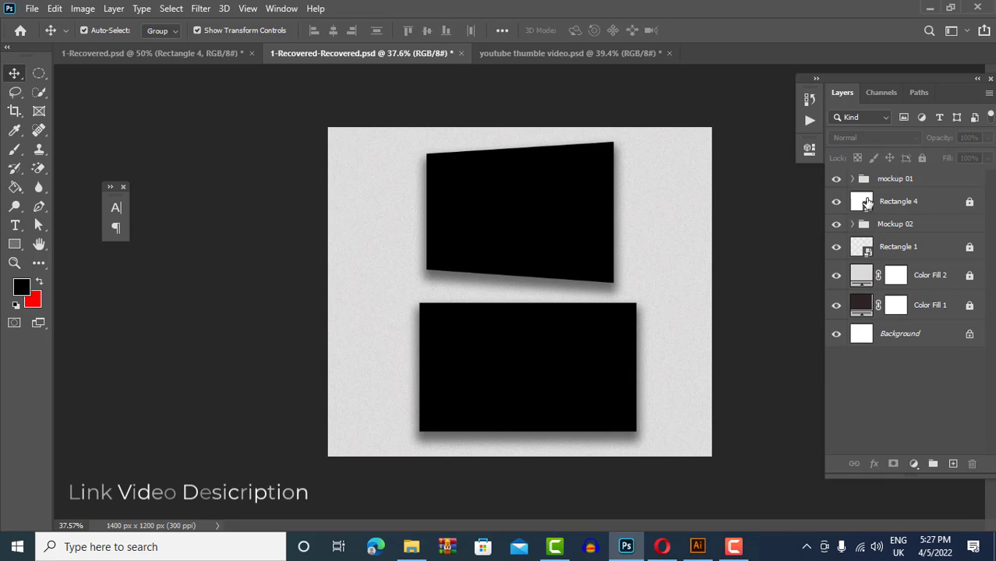
left_click(879, 181)
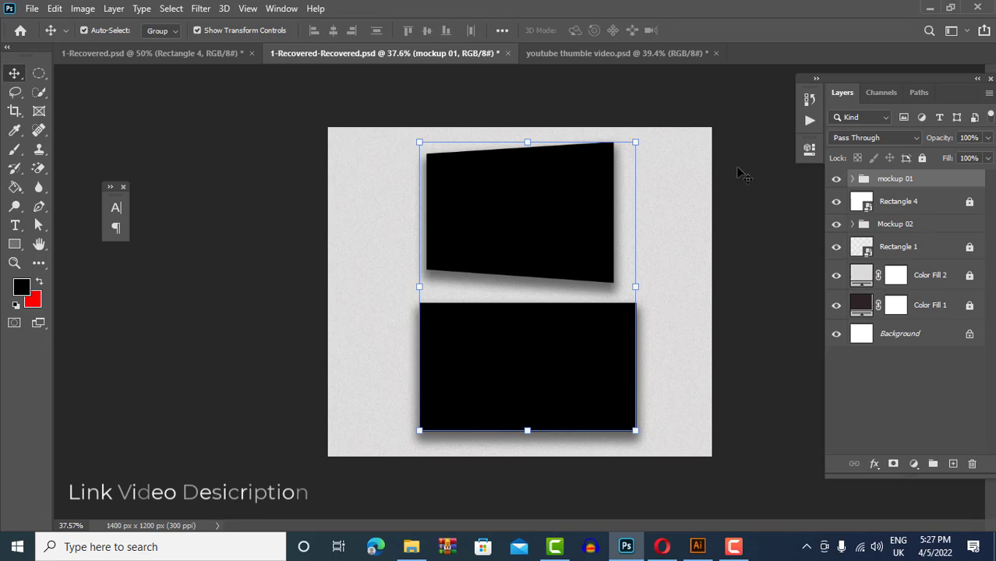
left_click(794, 212)
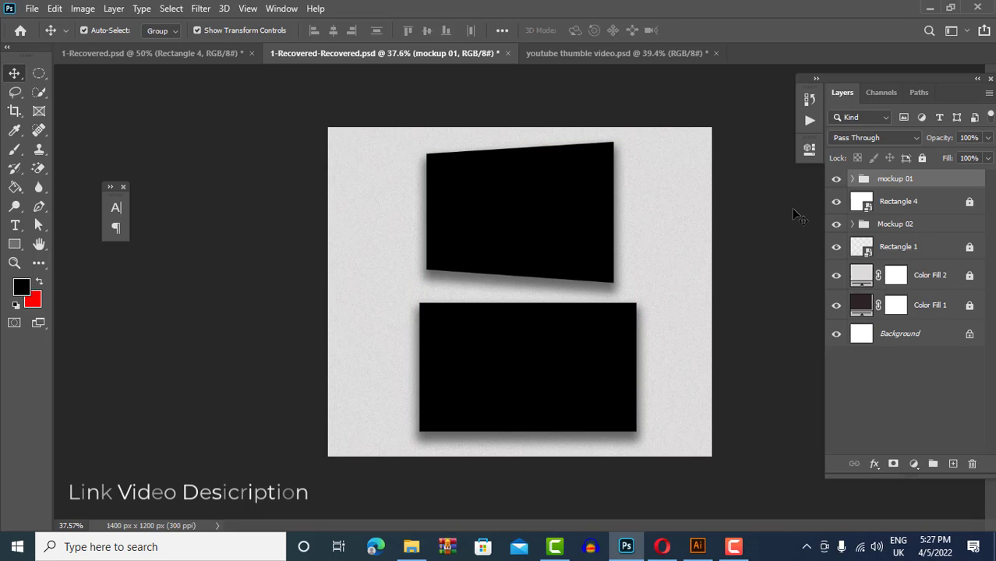
left_click(853, 179)
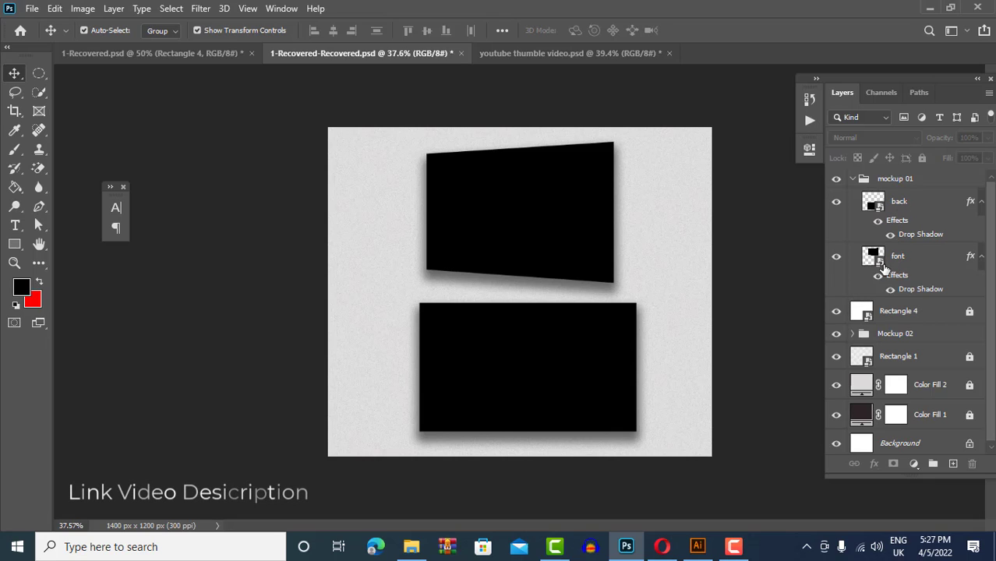
double_click(883, 268)
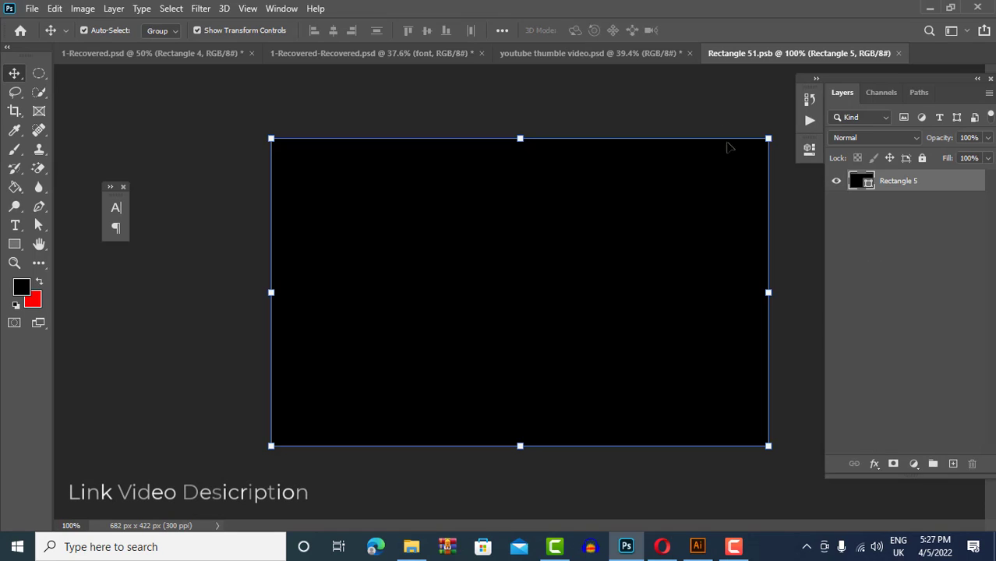
left_click(708, 108)
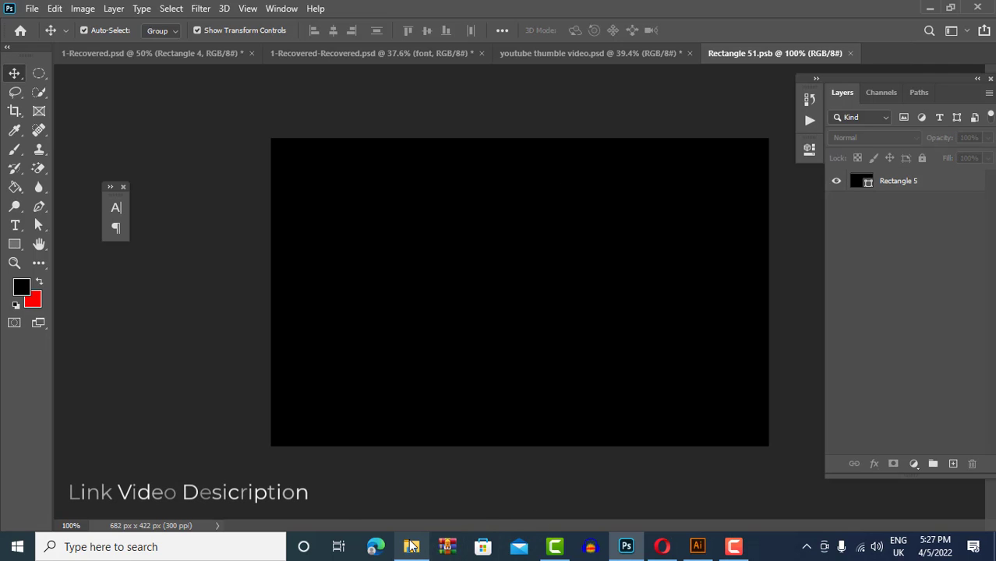
Try to copy the font image from the Assignments folder in File Explorer into the open smart object document in Photoshop
left_click(416, 520)
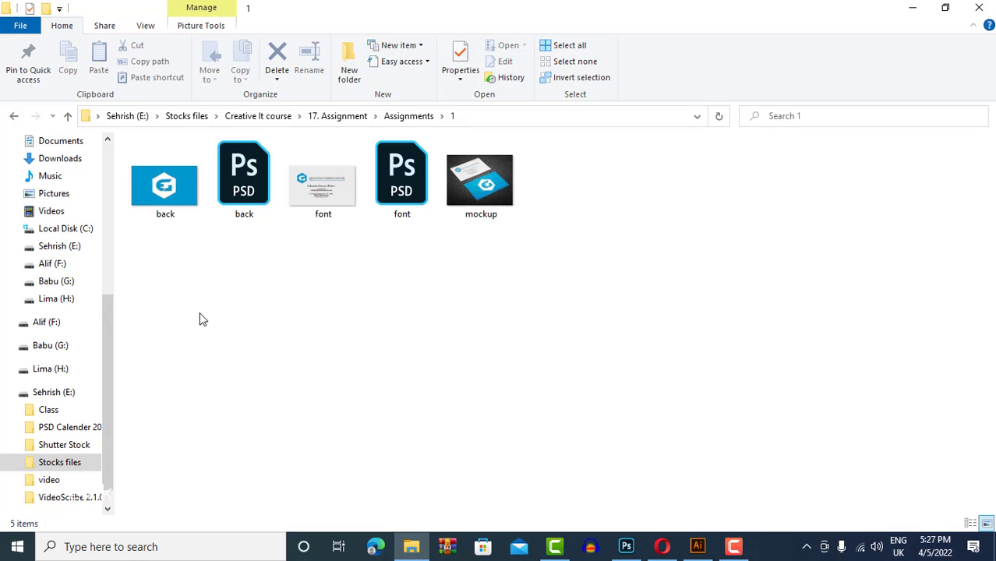
left_click(305, 209)
left_click_drag(335, 193, 316, 189)
right_click(314, 185)
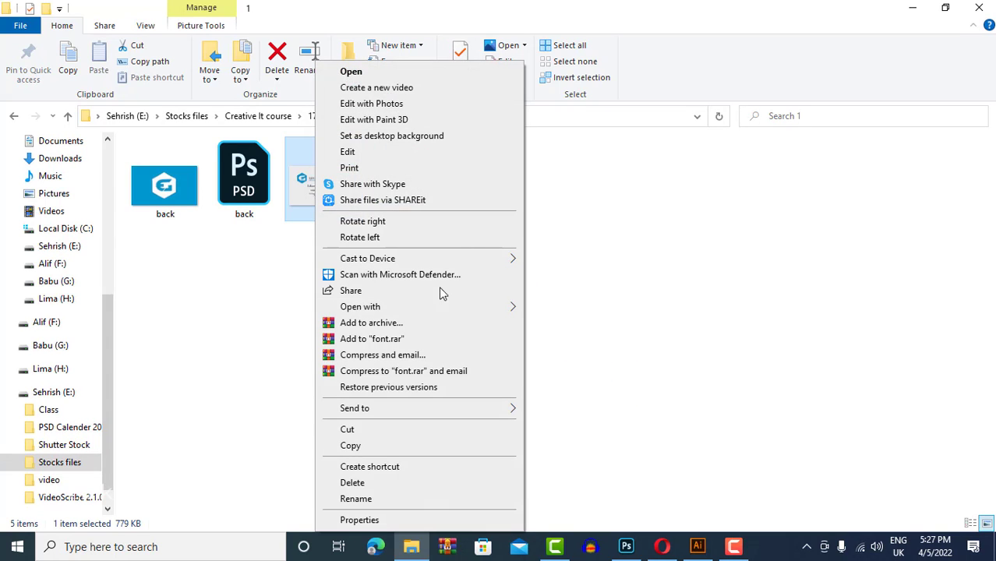
left_click(351, 445)
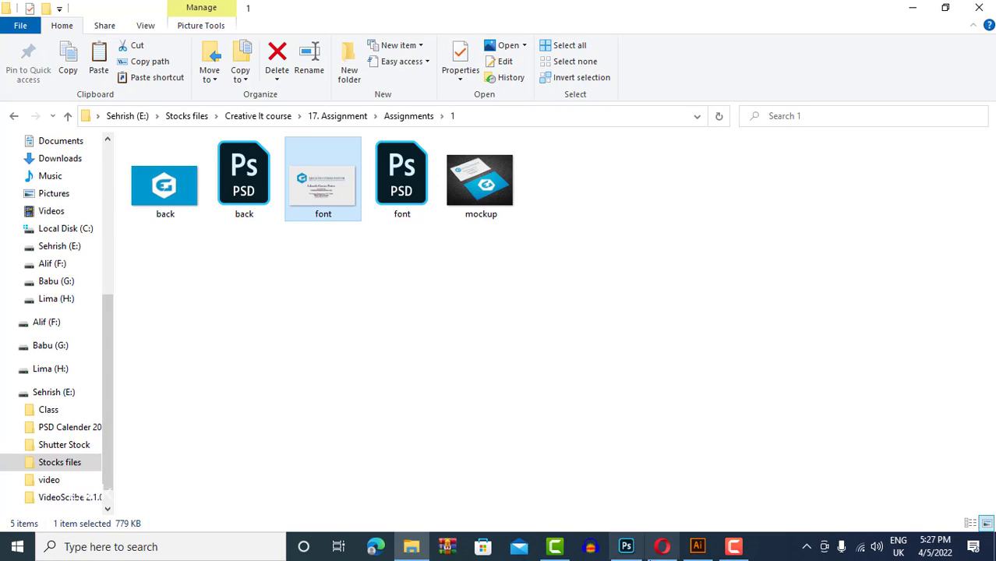
left_click(625, 544)
right_click(567, 236)
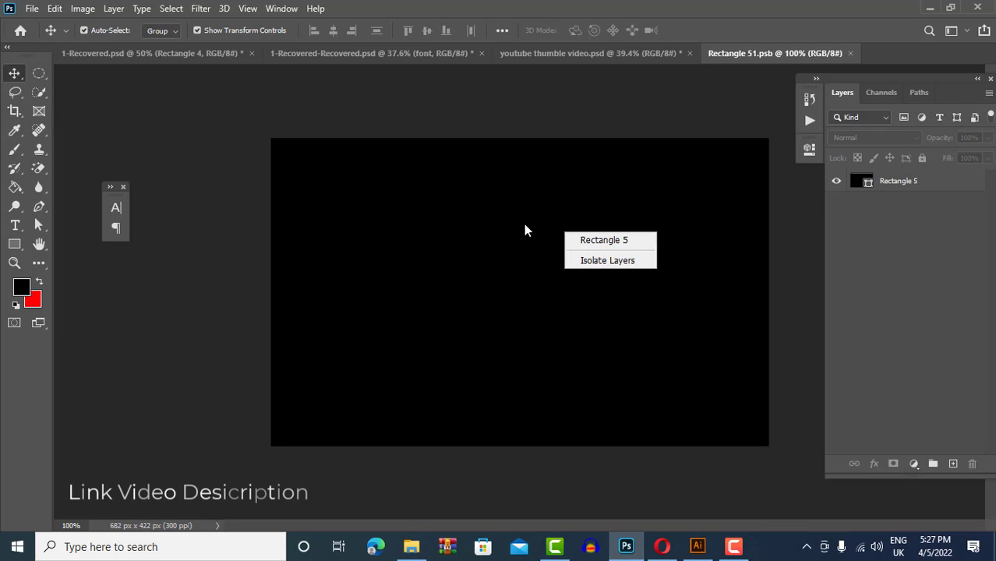
left_click(526, 228)
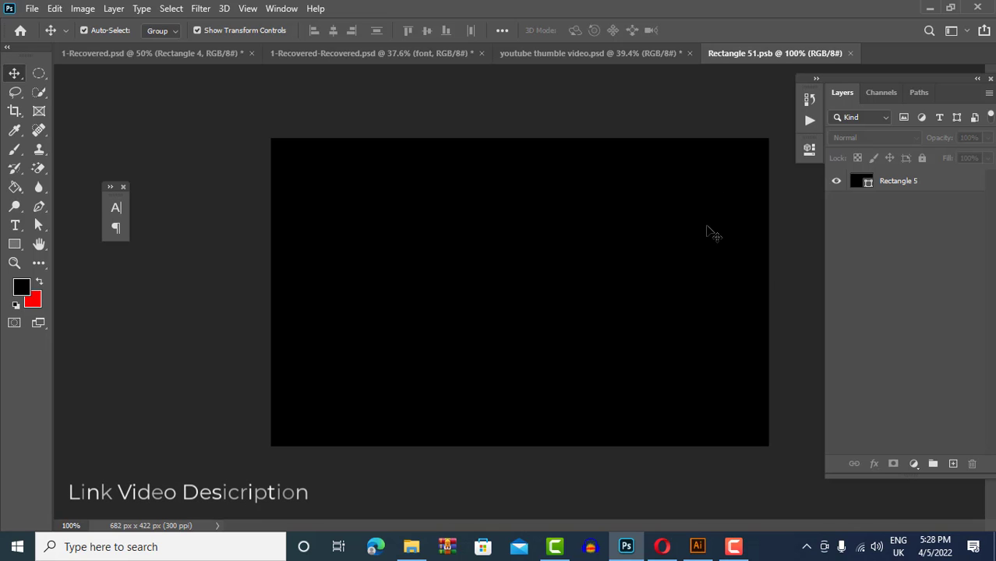
Place the font image from the File Explorer folder into the smart object document and enlarge it to 61.66%
left_click(410, 546)
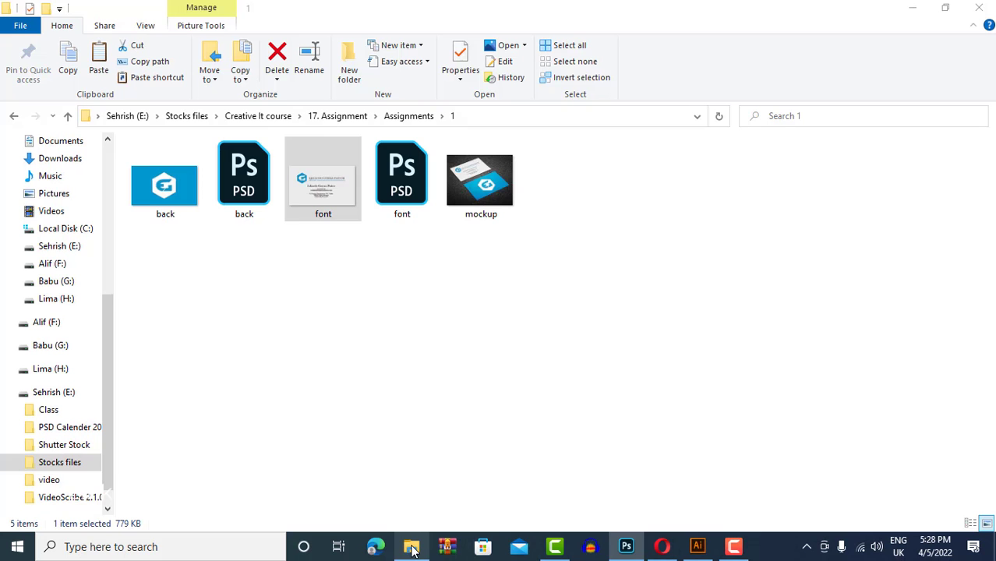
left_click_drag(304, 196, 534, 249)
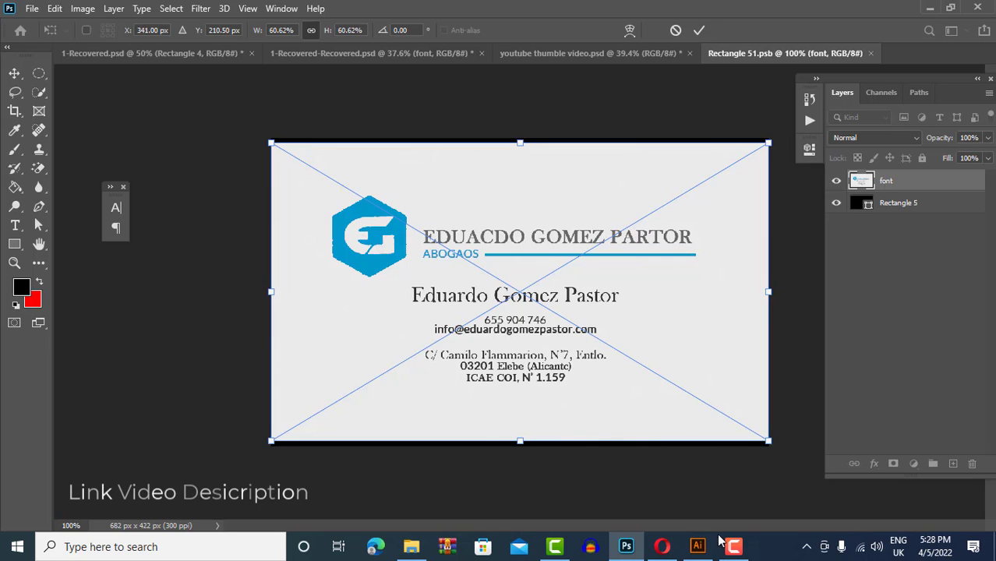
left_click(699, 30)
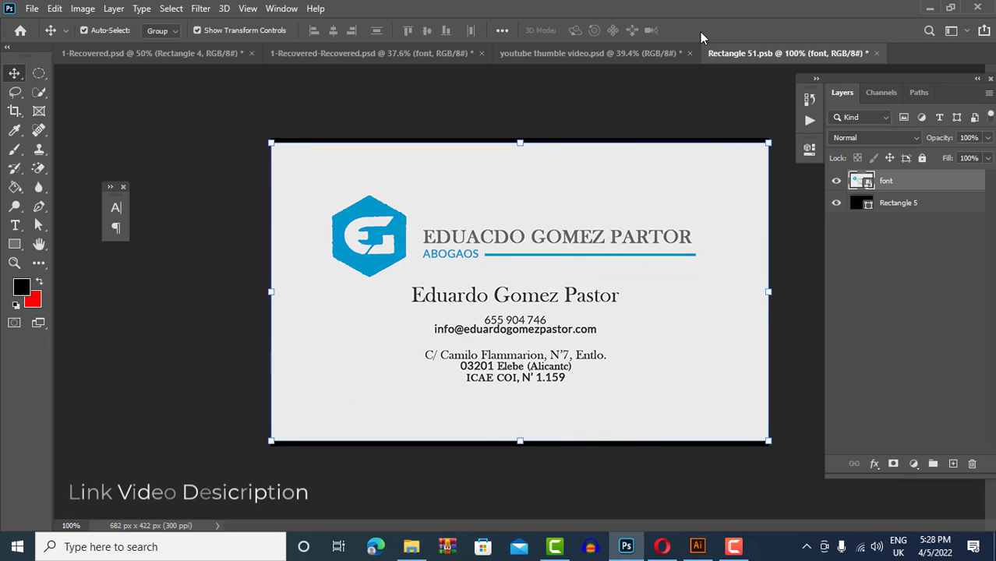
left_click_drag(519, 442, 518, 446)
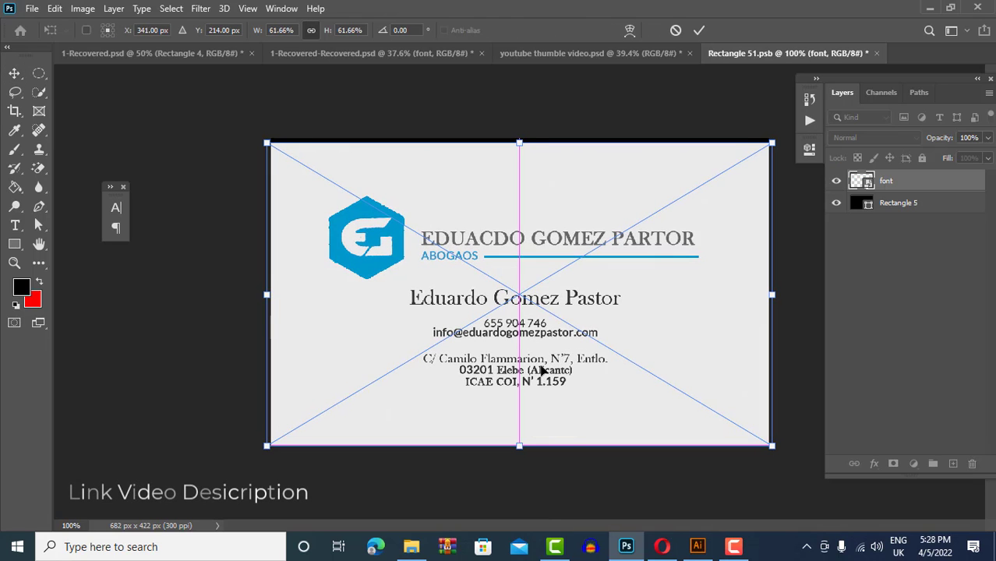
left_click(698, 31)
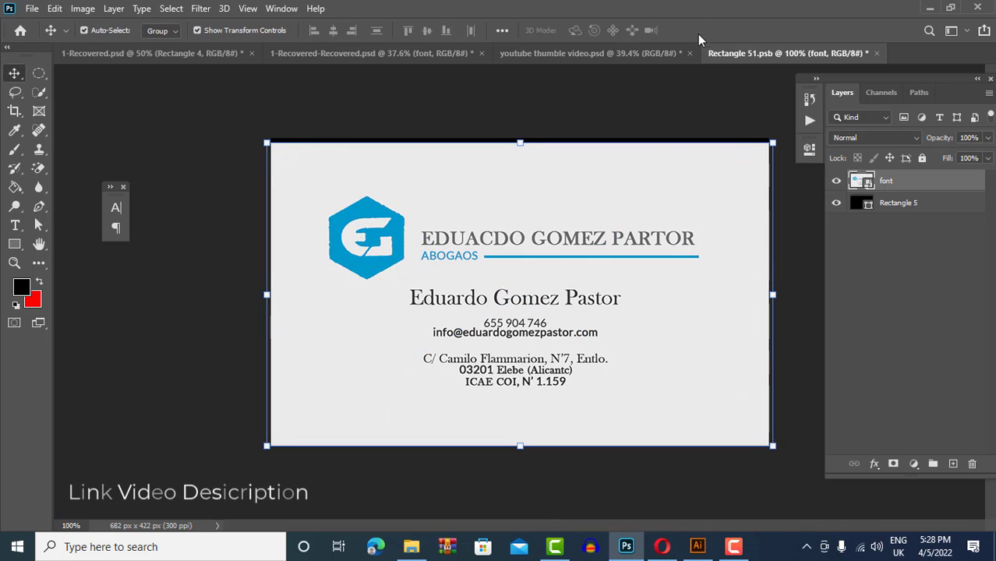
Clip the placed font layer to the Rectangle 5 layer with a clipping mask
right_click(926, 182)
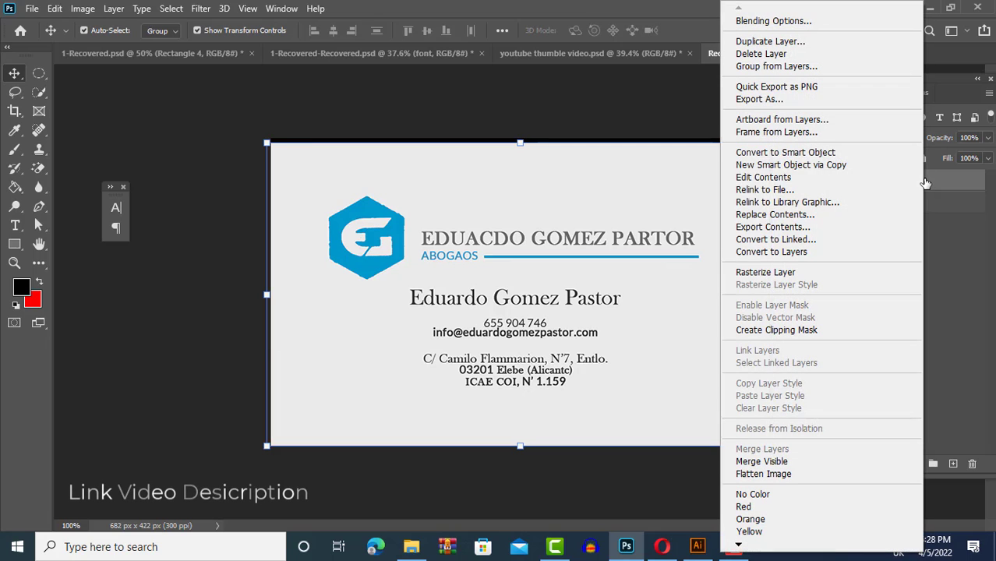
left_click(800, 331)
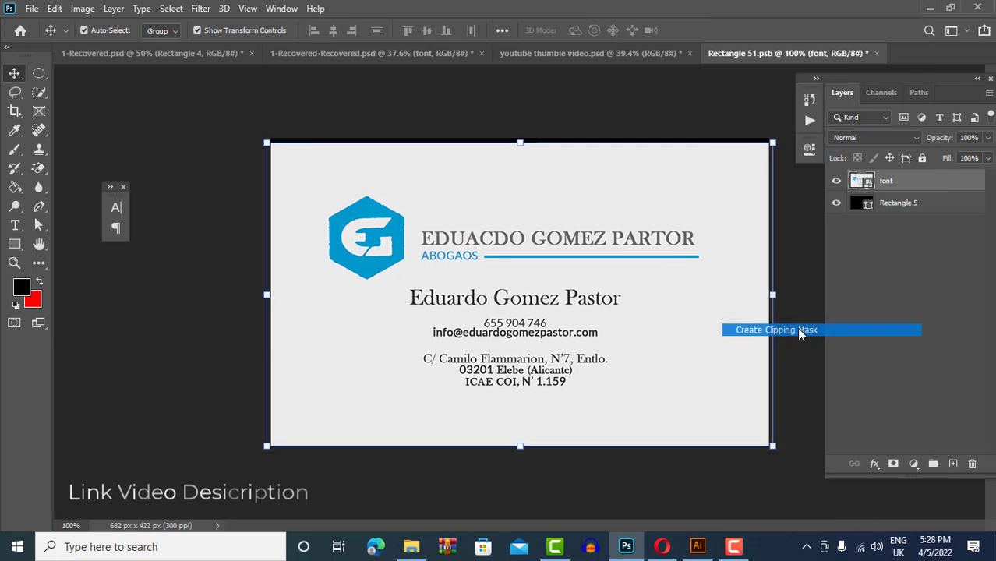
right_click(935, 183)
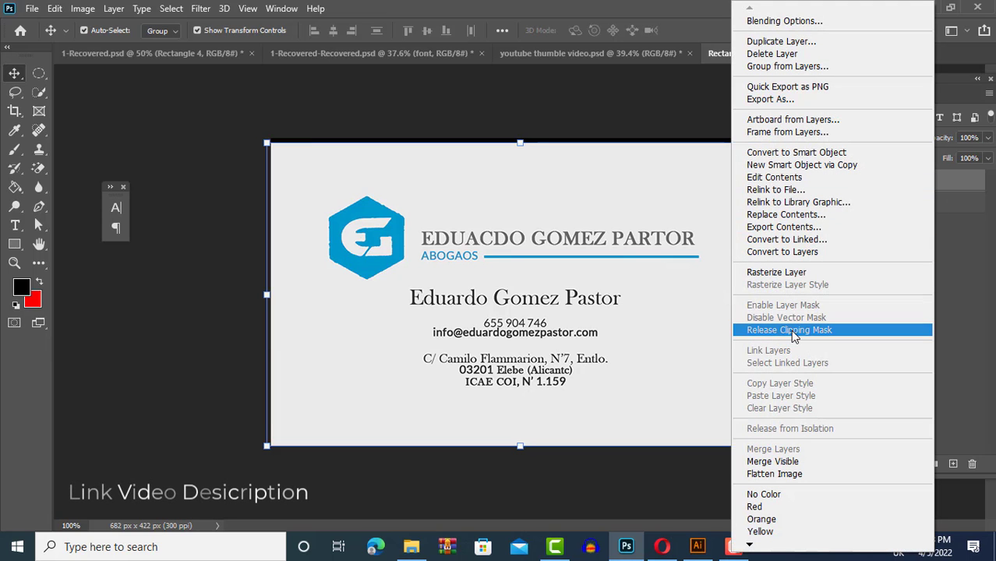
left_click(790, 330)
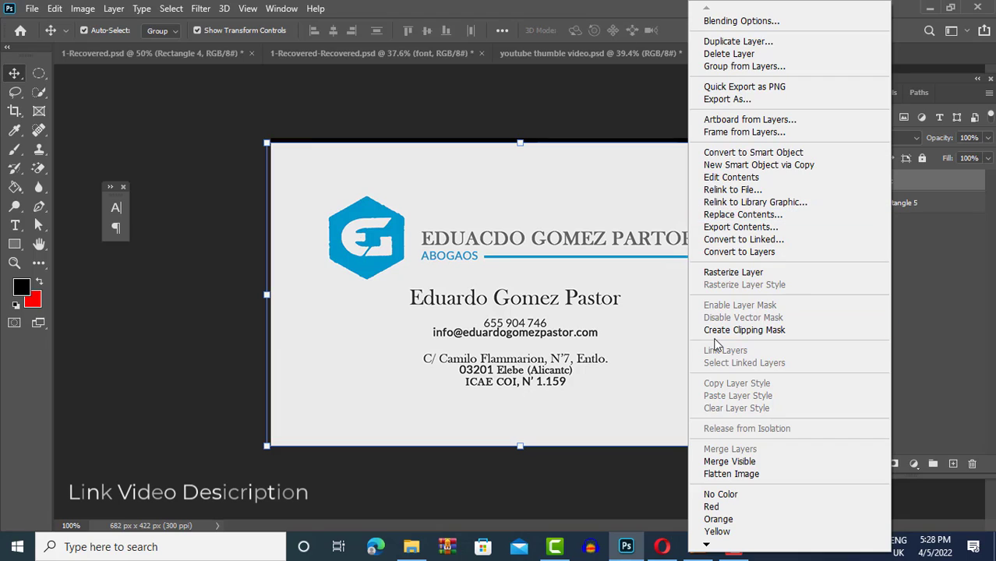
left_click(776, 330)
left_click(807, 298)
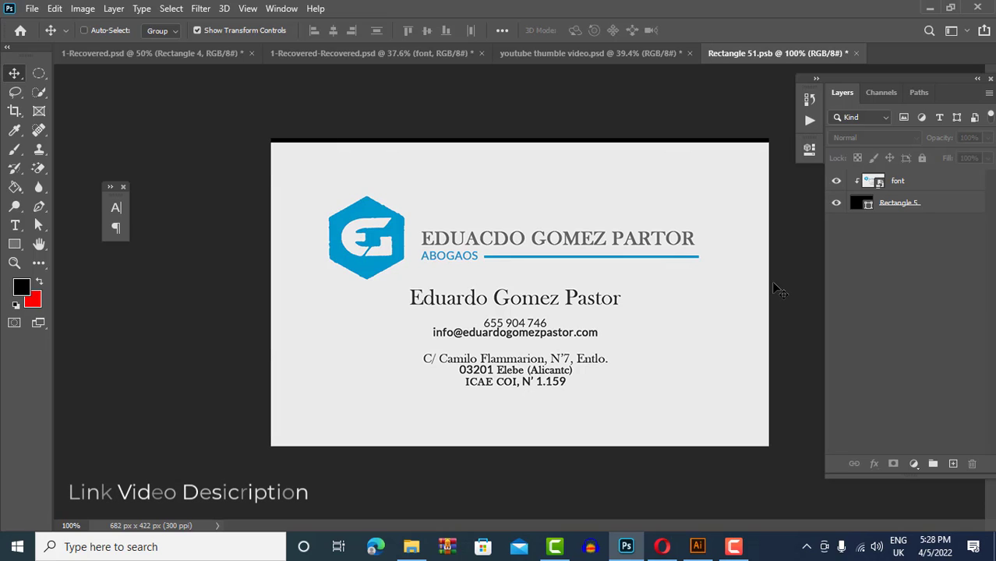
Save the edited smart object and return to the 1-Recovered-Recovered.psd mockup document
key("ctrl+s")
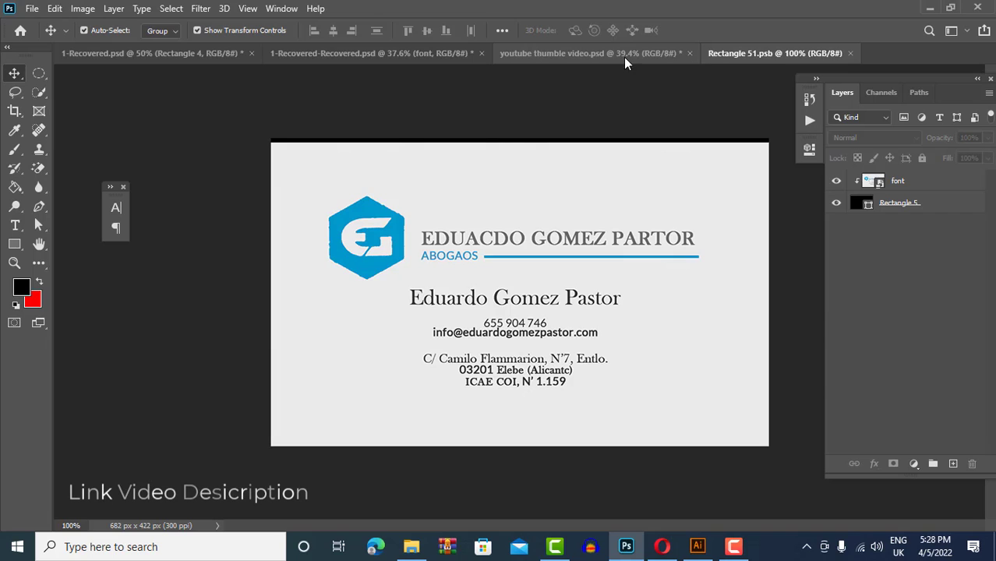
left_click(371, 53)
left_click(764, 243)
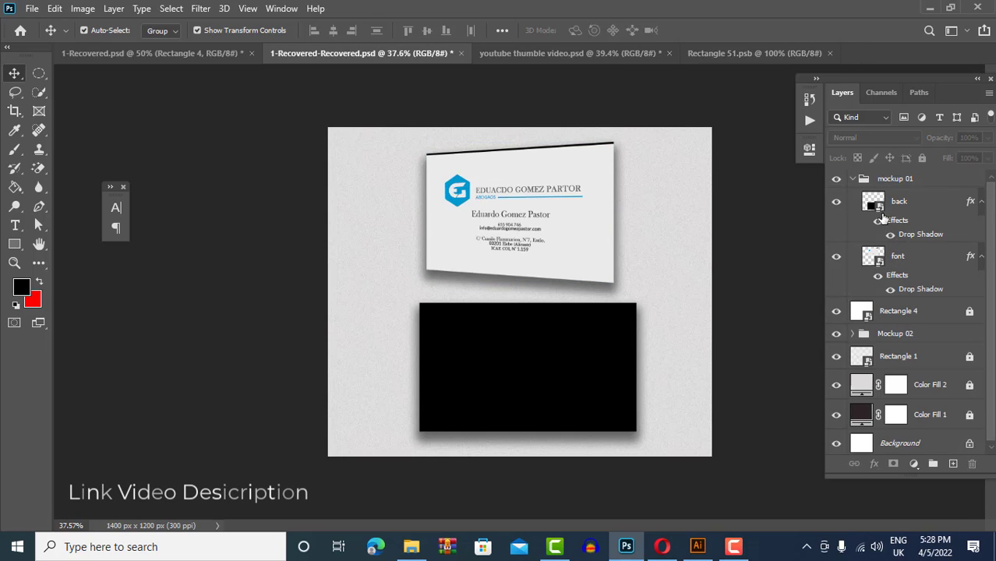
Reopen the font smart object and enlarge its card image to about 63% so it covers the whole black rectangle
double_click(874, 257)
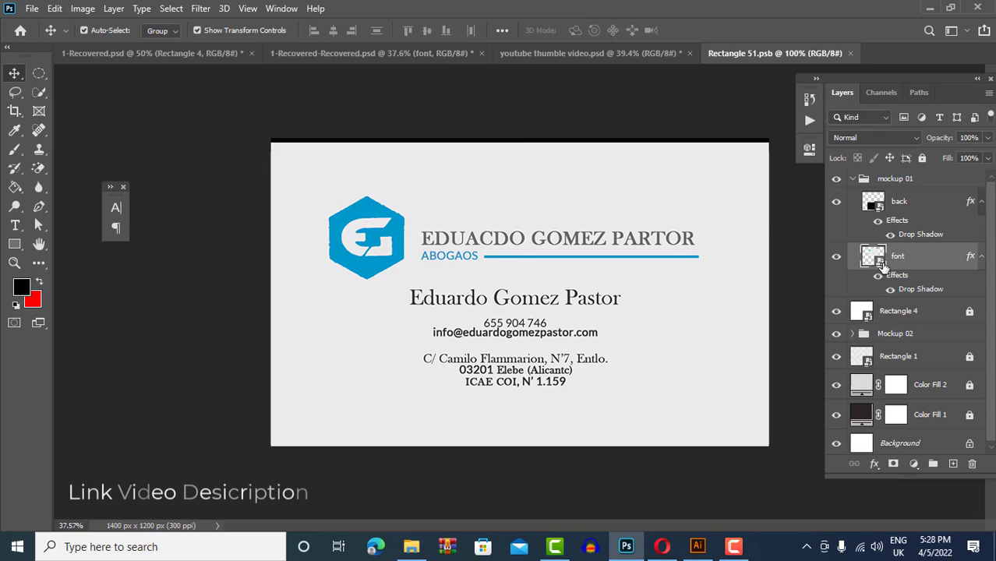
left_click(628, 216)
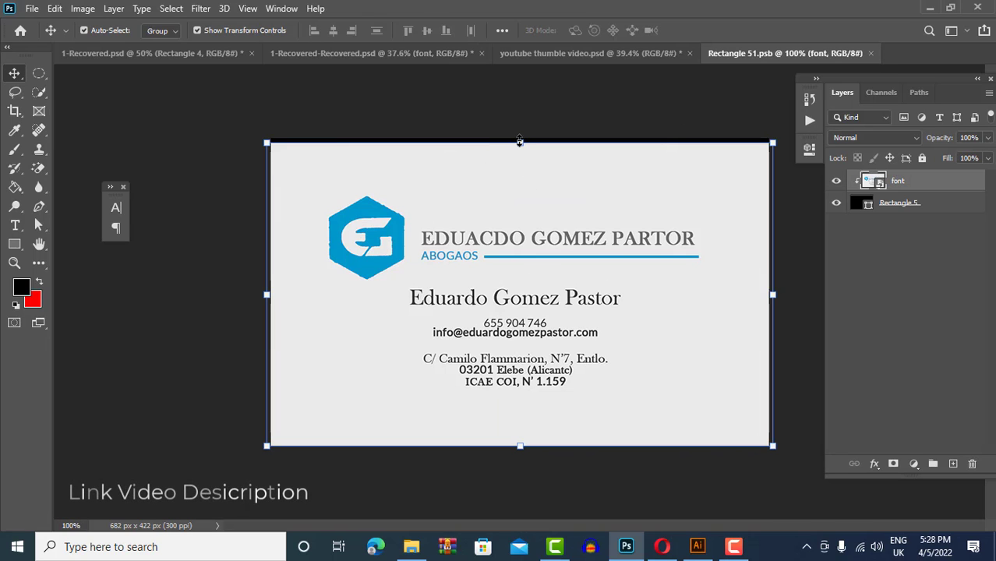
left_click_drag(519, 141, 519, 135)
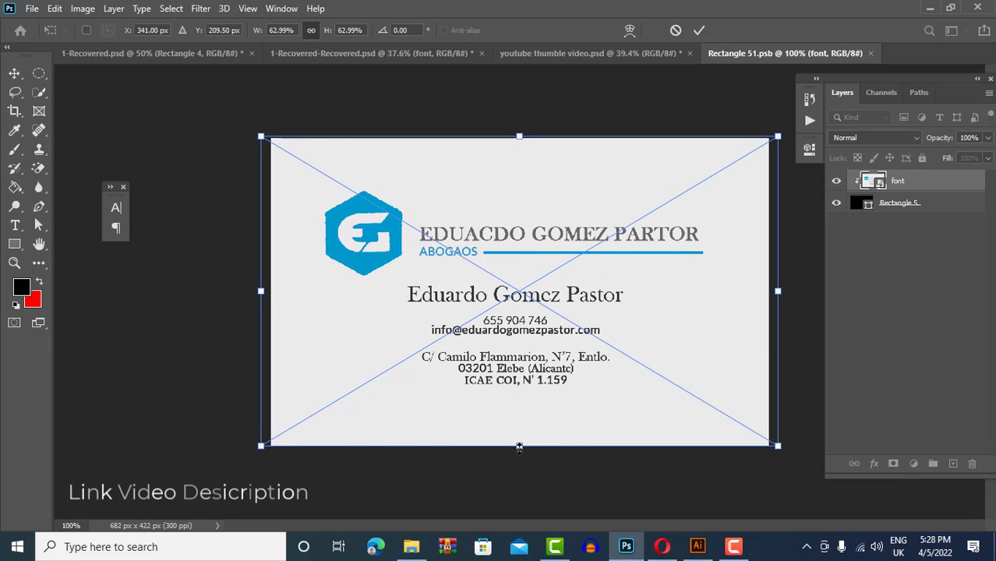
left_click_drag(519, 447, 519, 449)
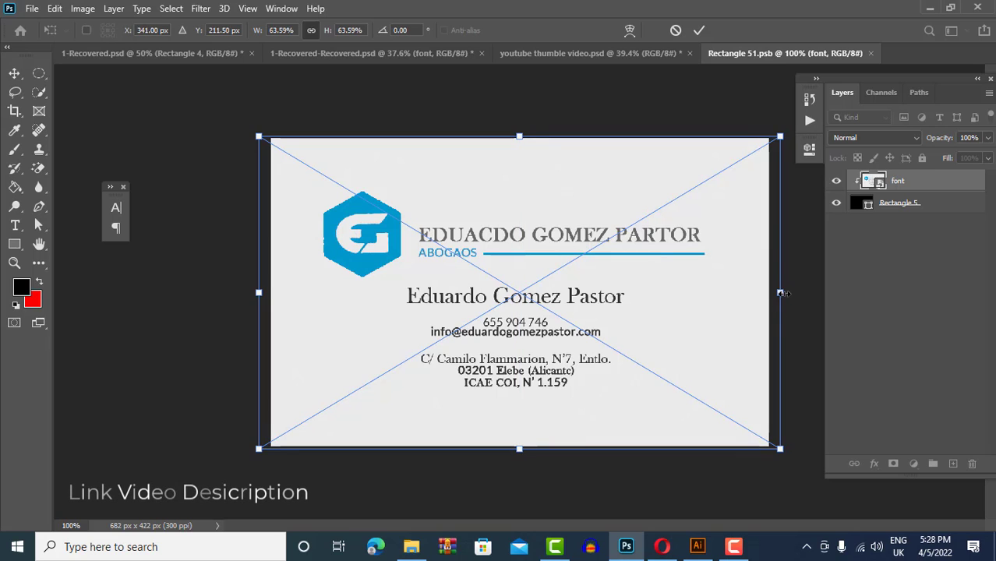
left_click_drag(781, 293, 778, 293)
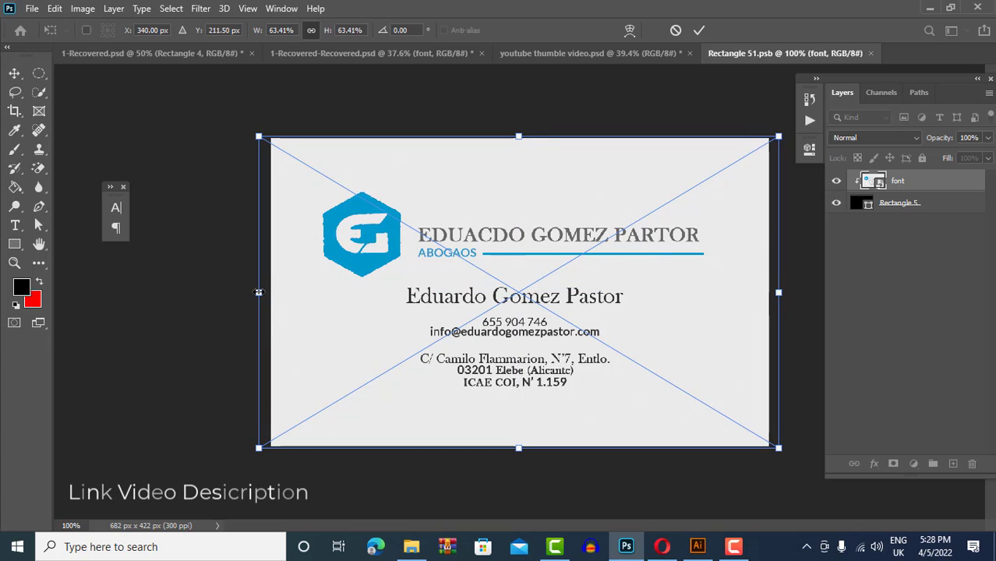
left_click_drag(258, 292, 259, 292)
left_click(699, 30)
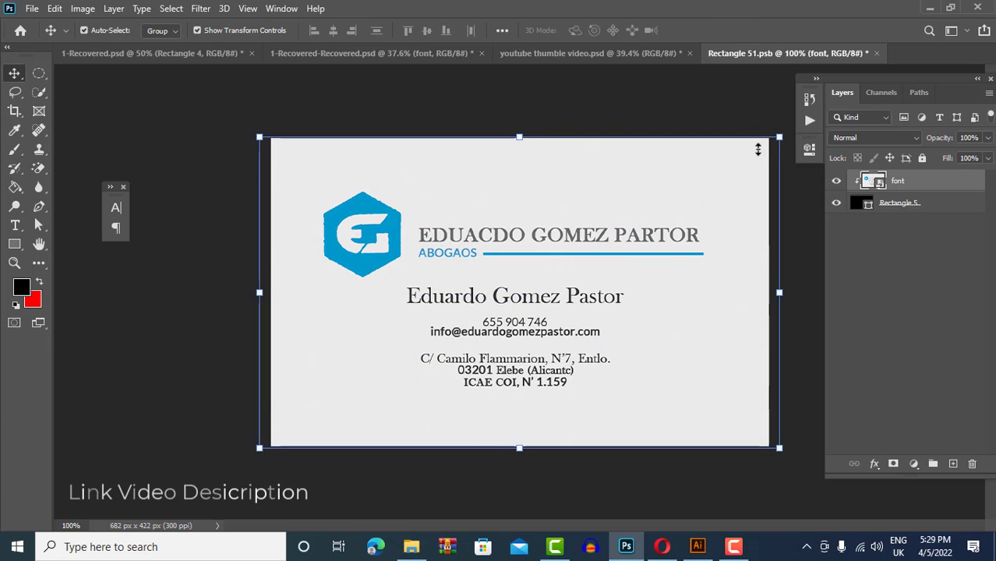
Deselect the card image, then save and close the font smart object document
left_click(807, 240)
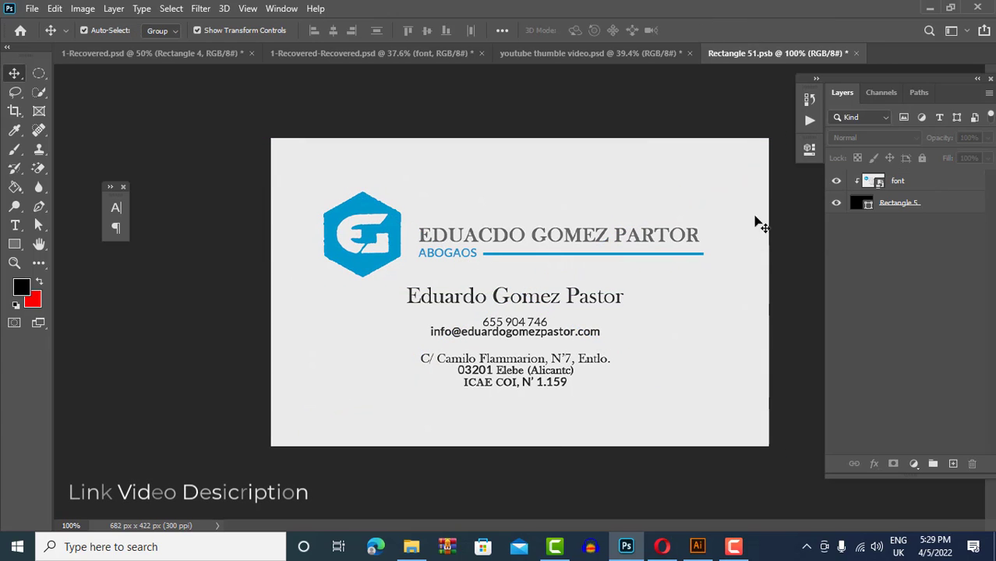
key("ctrl+s")
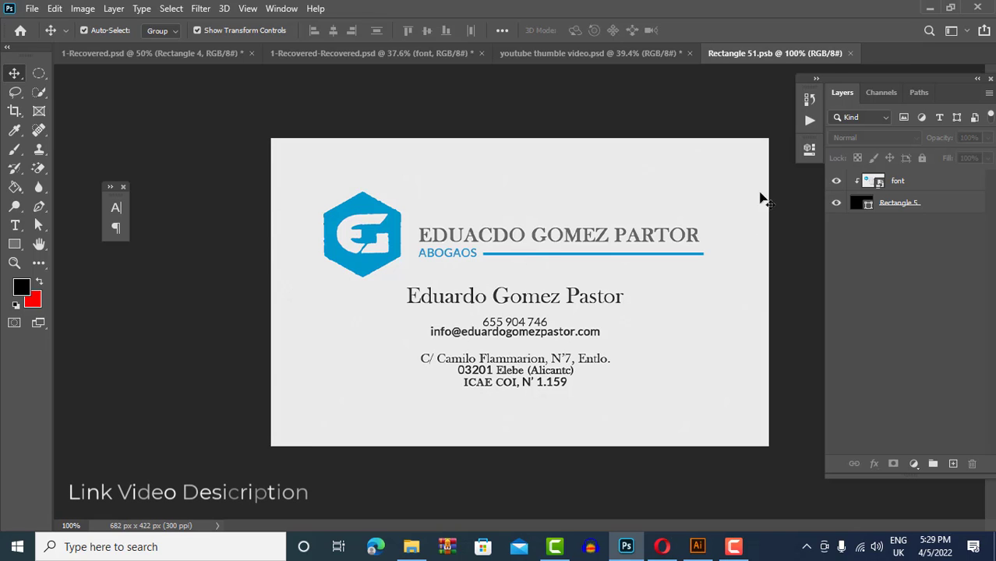
left_click(851, 53)
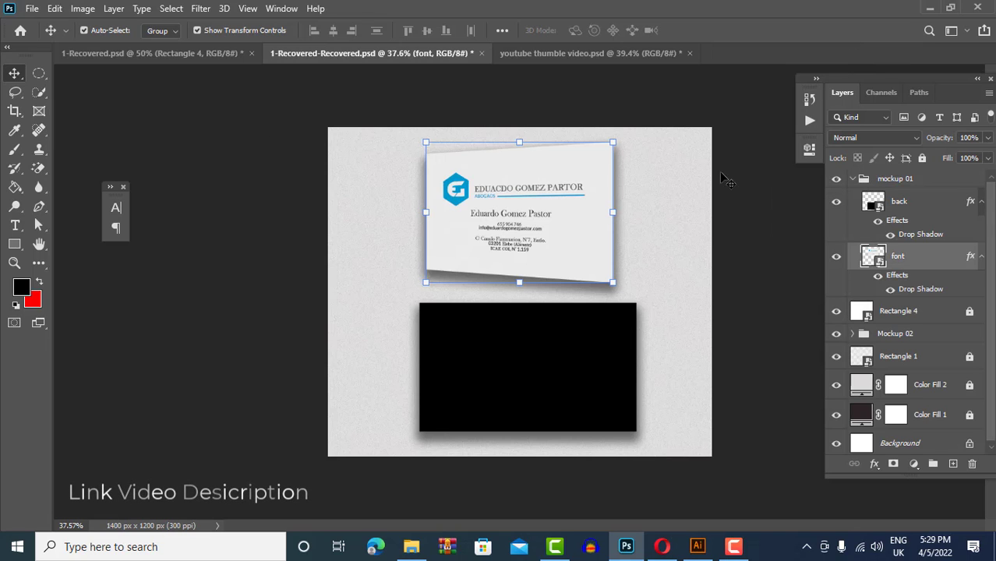
Open the contents of the back smart object in the mockup 01 group
left_click(579, 357)
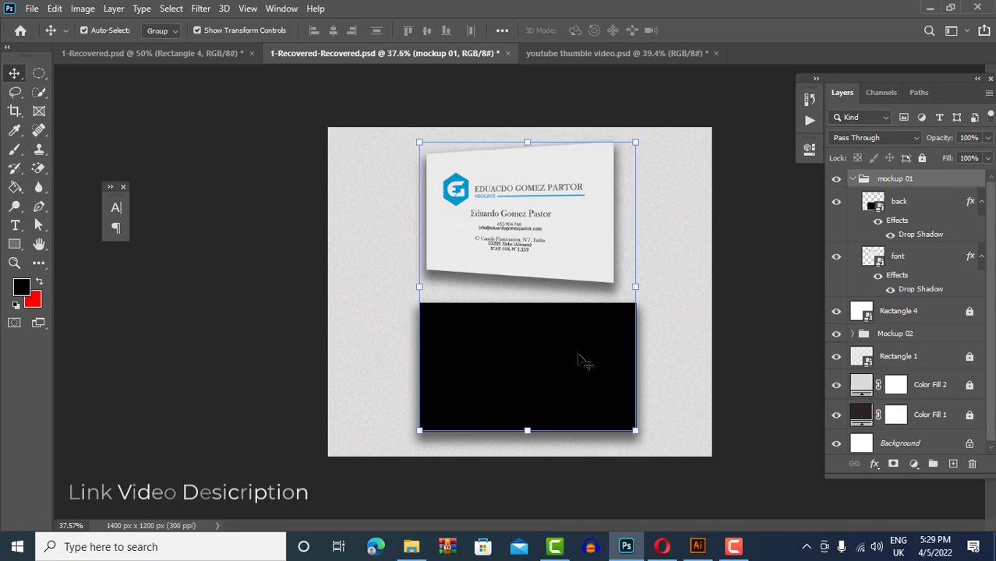
left_click(796, 279)
left_click(875, 209)
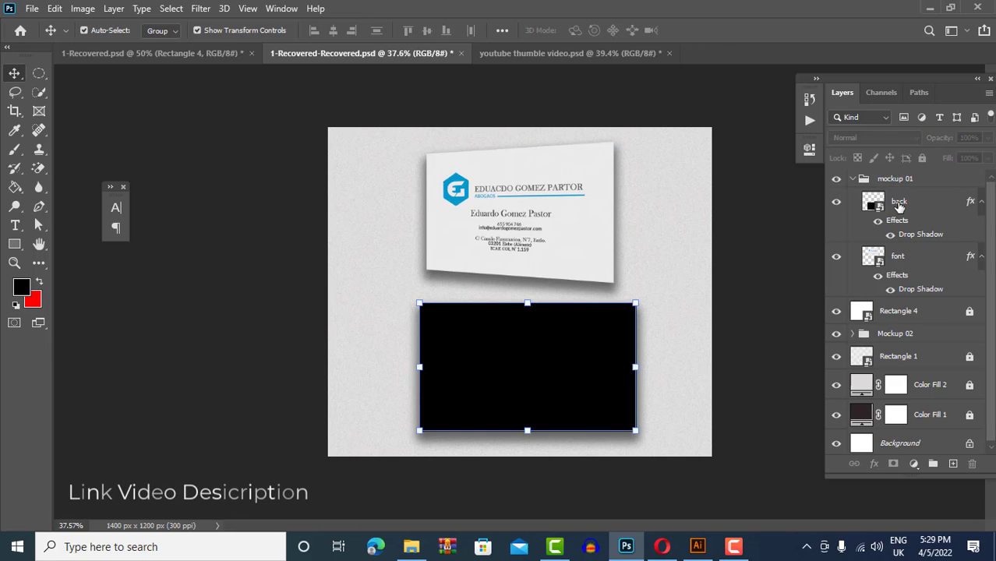
double_click(878, 208)
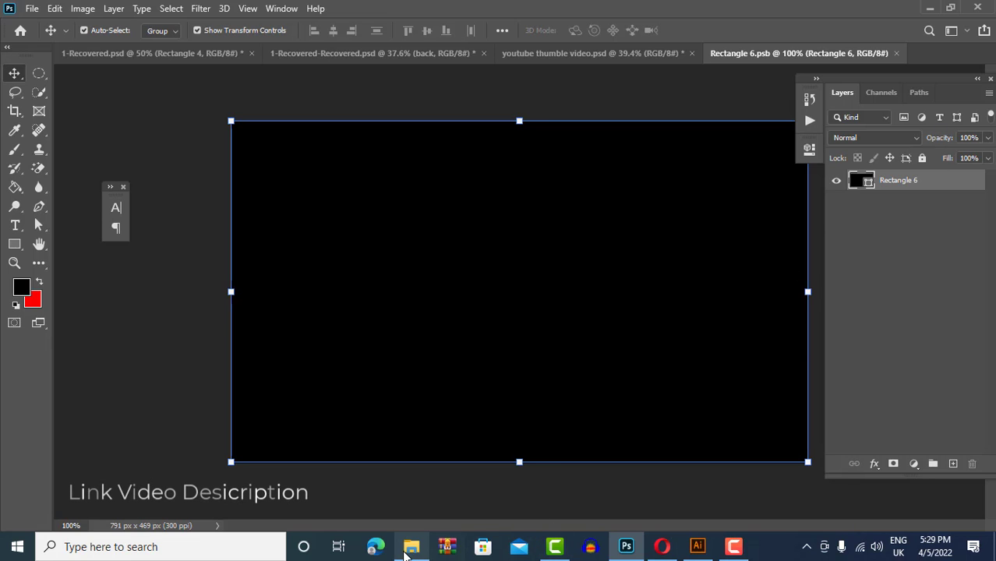
Place the blue back card image from the Assignments 1 folder into the open Rectangle 6.psb document
mouse_move(405, 550)
left_click(414, 498)
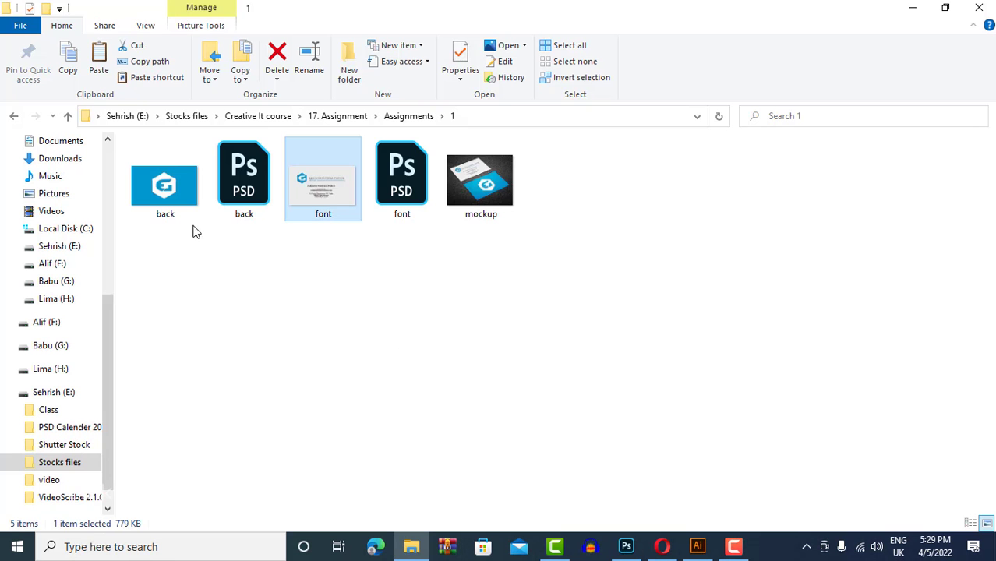
left_click(176, 201)
left_click_drag(165, 194, 504, 304)
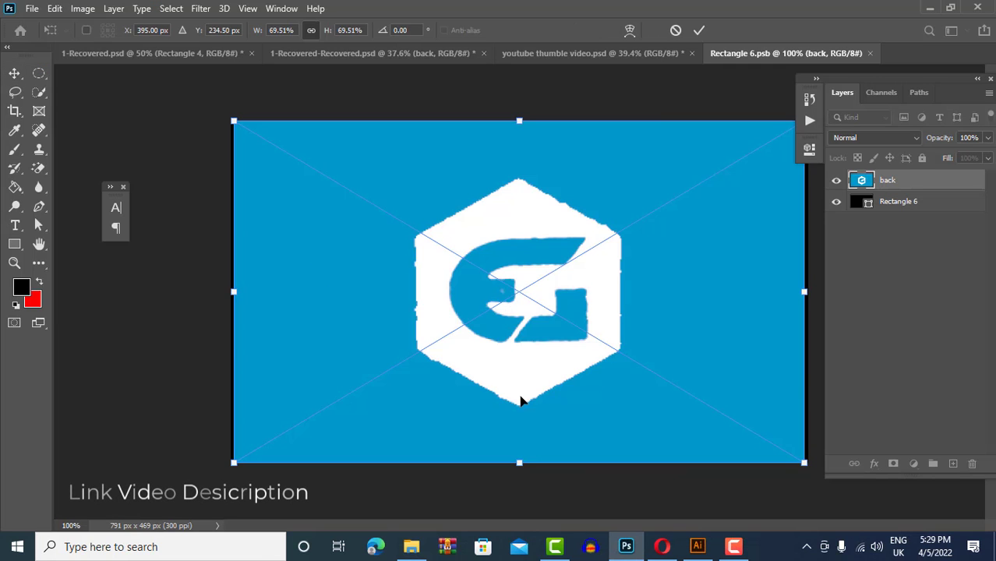
Enlarge the placed back image to about 72%, centre it vertically over the black rectangle, commit the placement and deselect it
left_click_drag(520, 464, 521, 474)
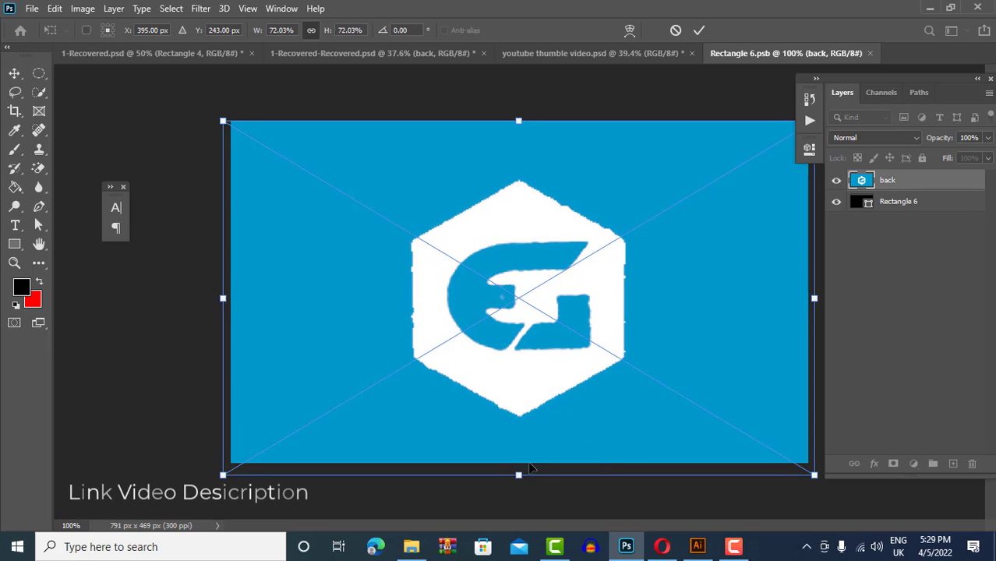
left_click_drag(526, 440, 528, 434)
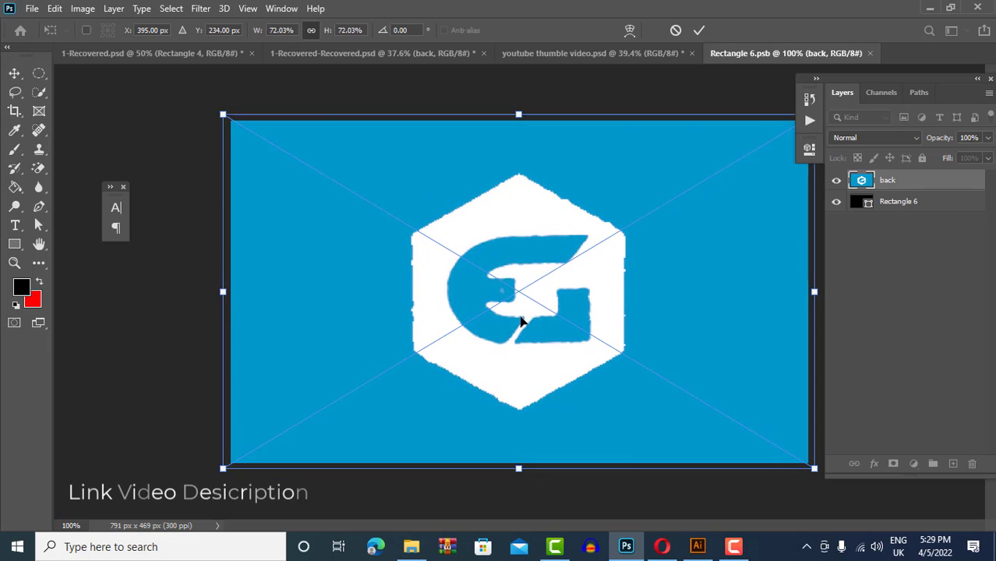
left_click(698, 30)
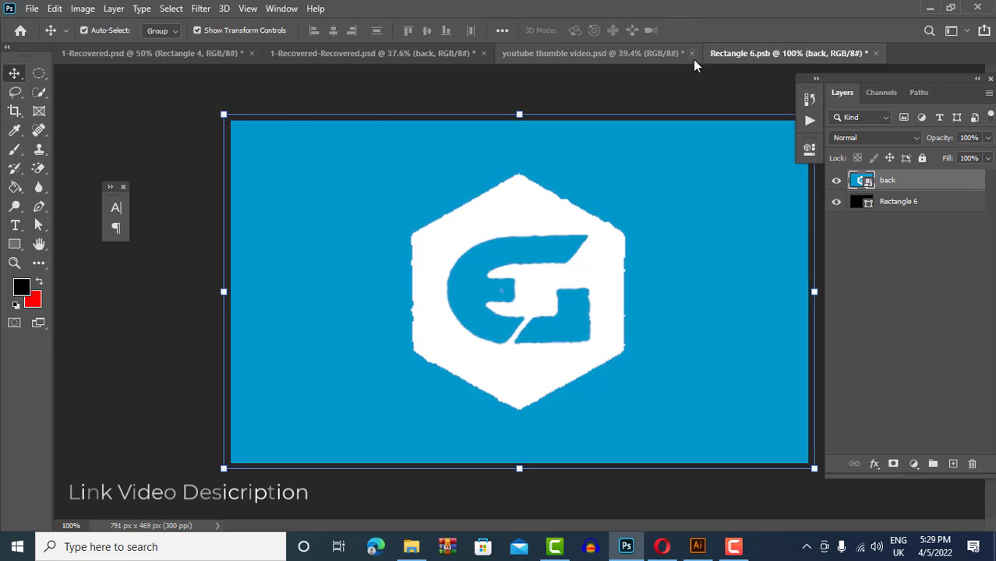
left_click(682, 95)
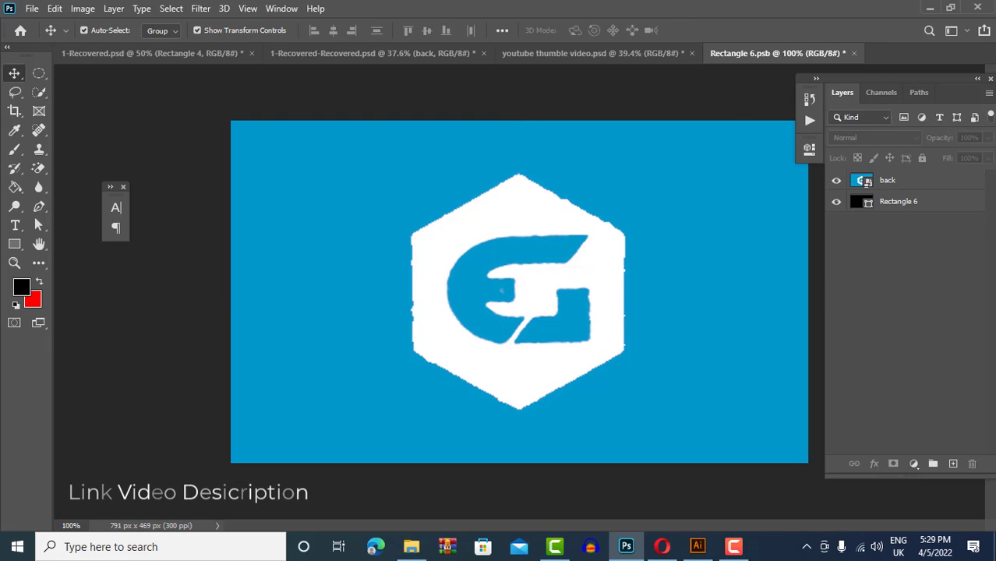
Clip the back image layer to the Rectangle 6 layer, then save and close the smart object document
right_click(924, 191)
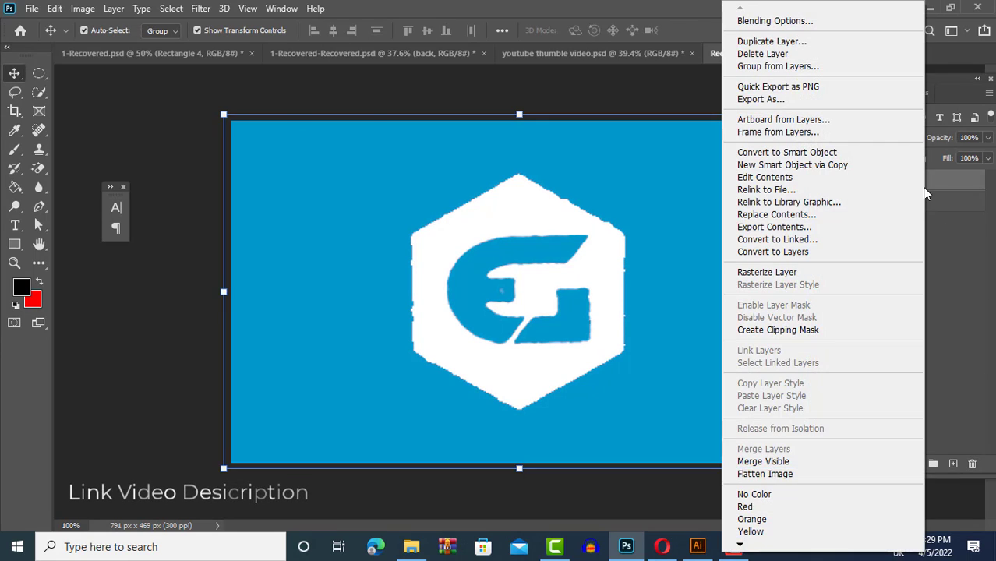
left_click(779, 330)
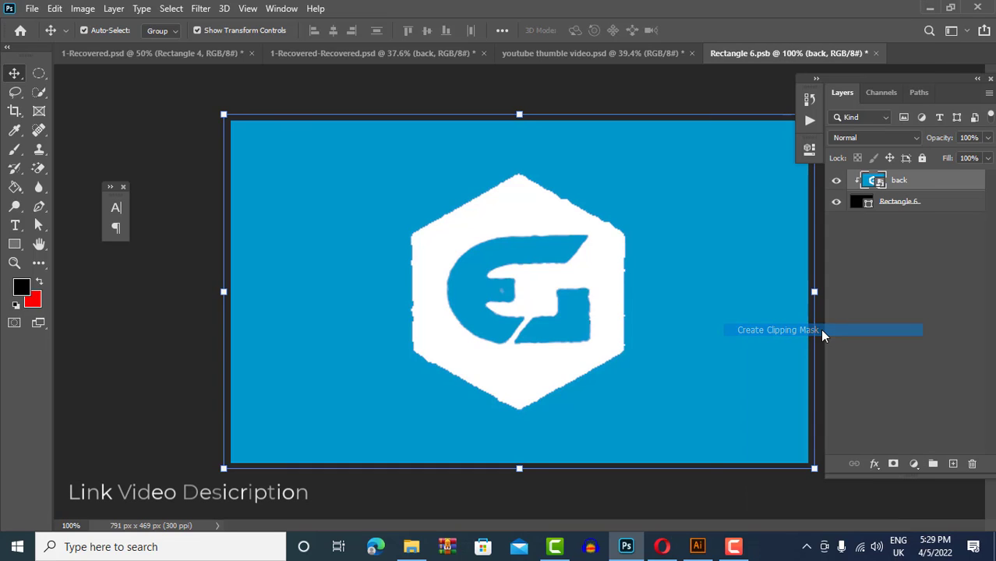
key("ctrl+s")
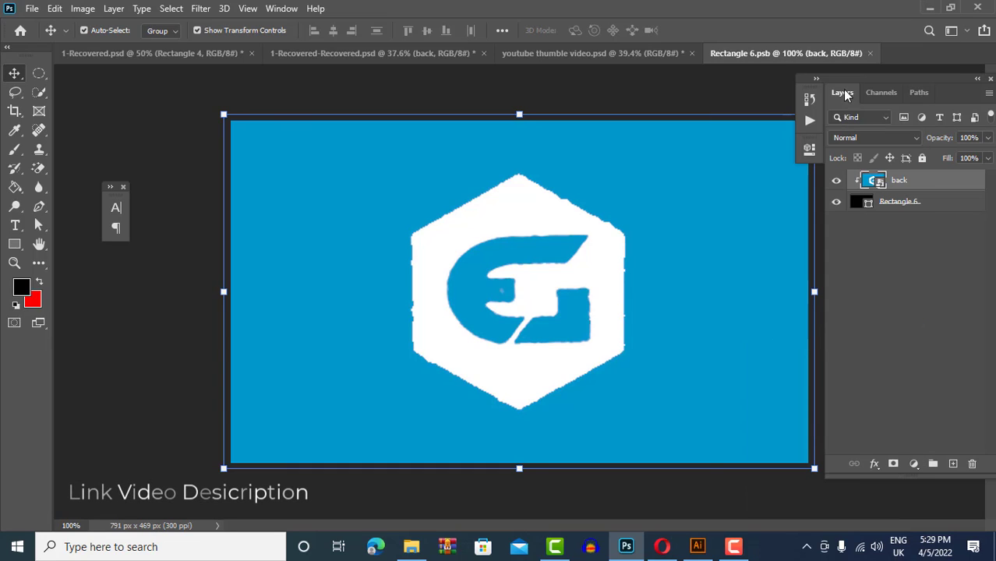
left_click(870, 53)
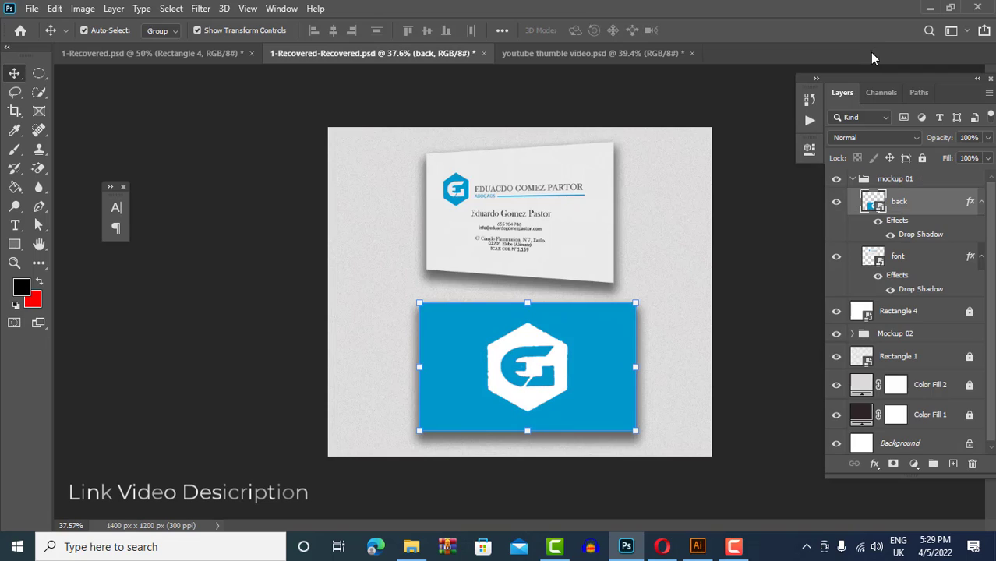
left_click(723, 249)
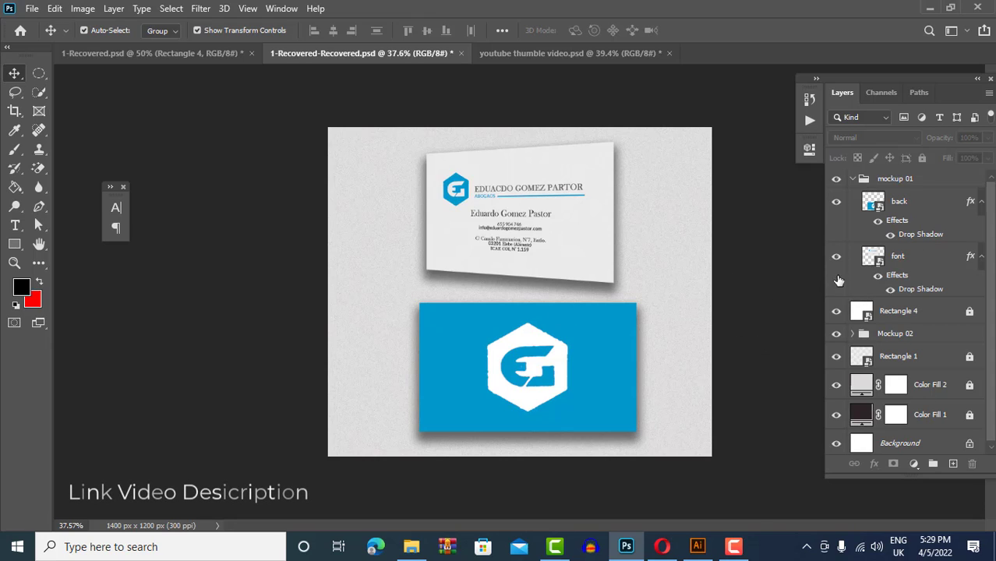
Collapse and hide the mockup 01 group, and show the font side and Back Side groups inside Mockup 02
left_click(852, 179)
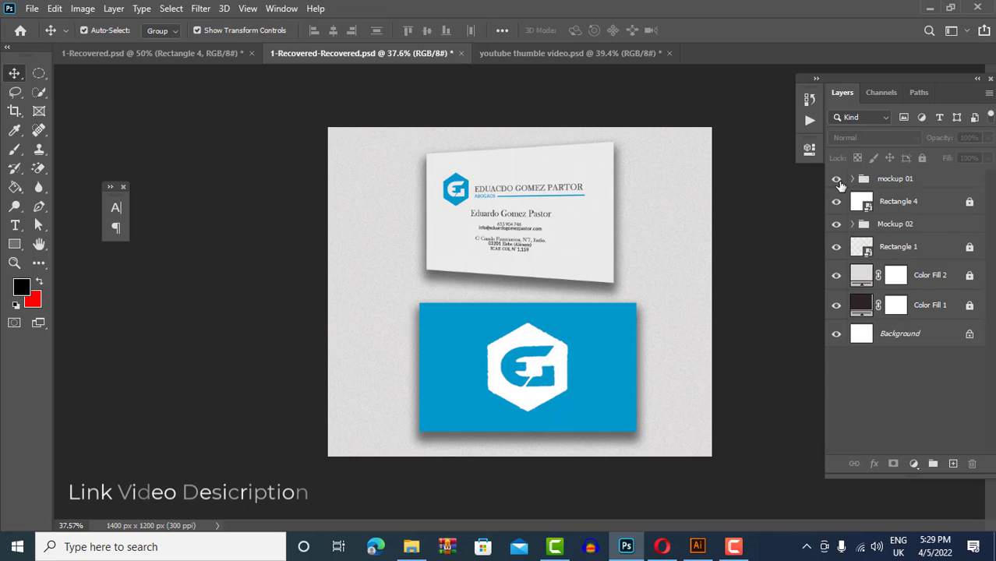
left_click(837, 182)
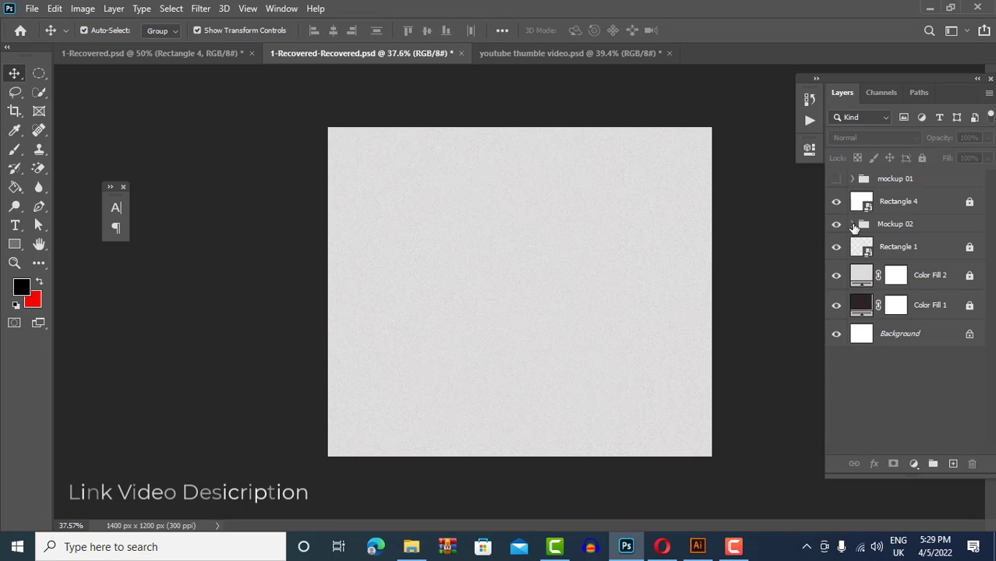
left_click(853, 225)
left_click(836, 243)
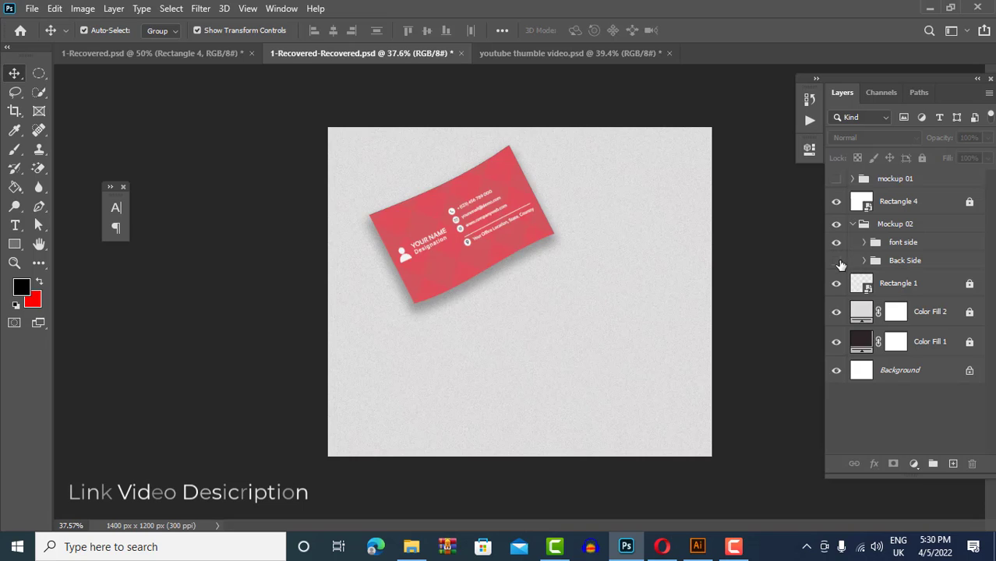
left_click(836, 260)
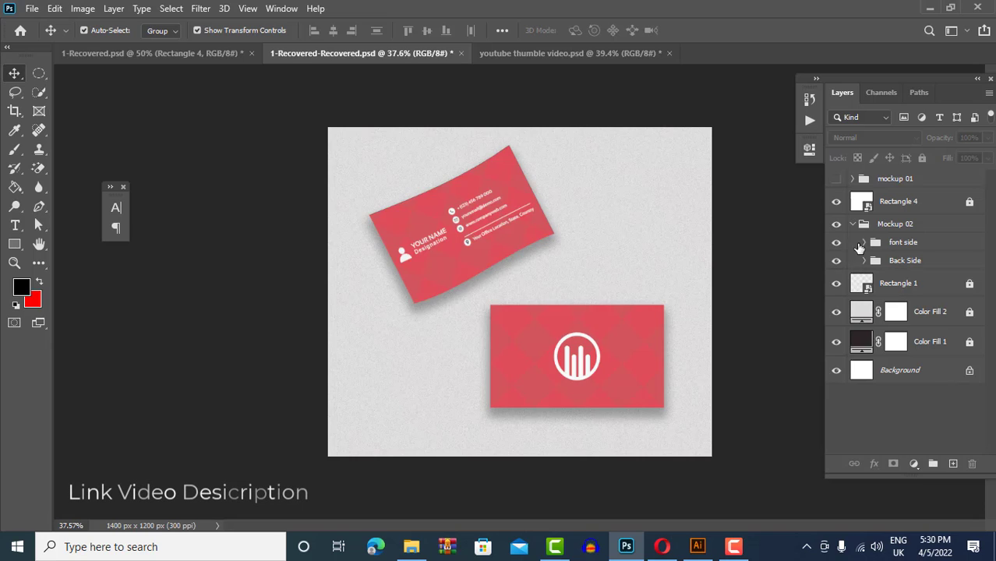
Inspect the contents of the Rectangle 2 smart object in the font side group, then close its document and deselect the layer
left_click(864, 242)
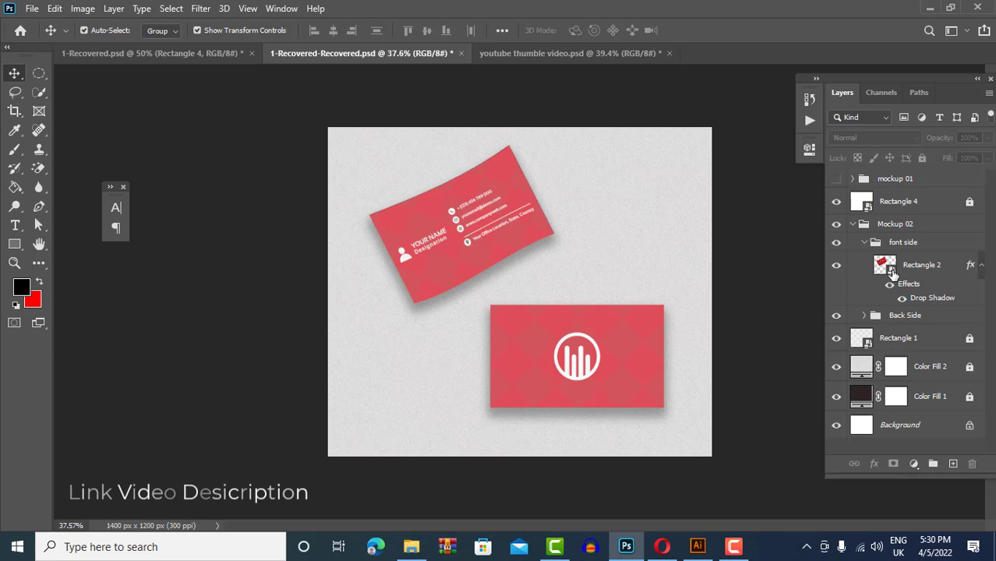
left_click(892, 268)
double_click(892, 269)
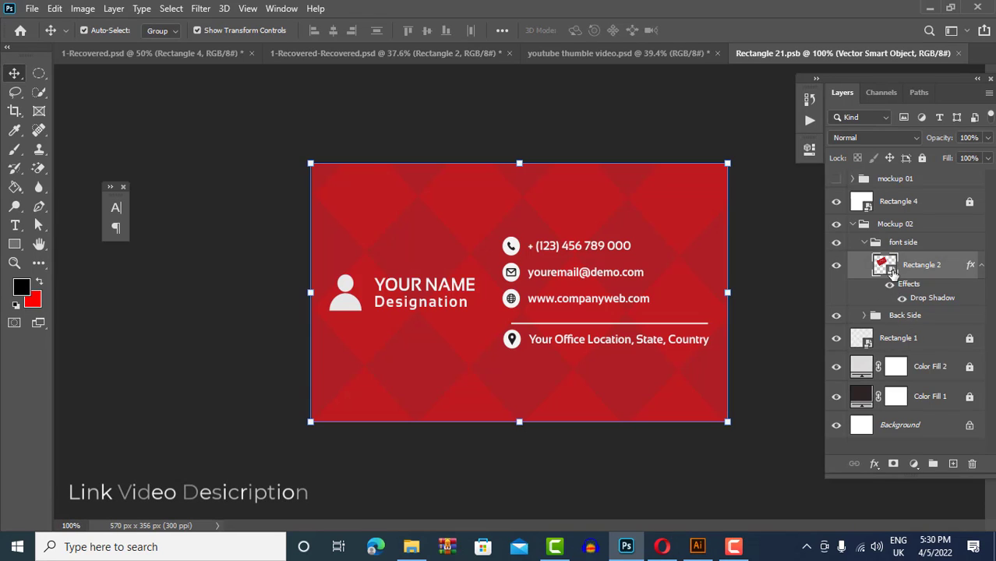
left_click(959, 53)
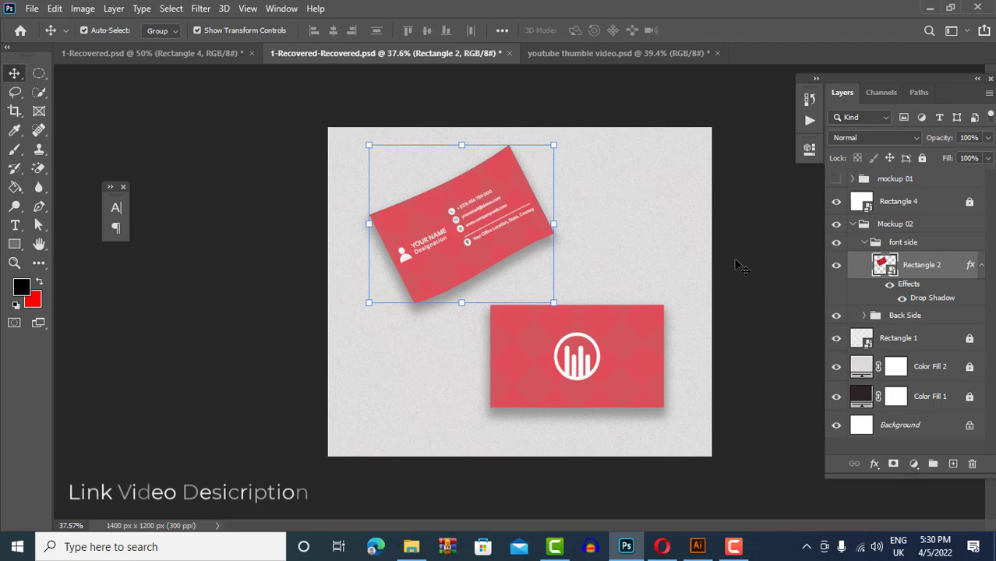
left_click(749, 260)
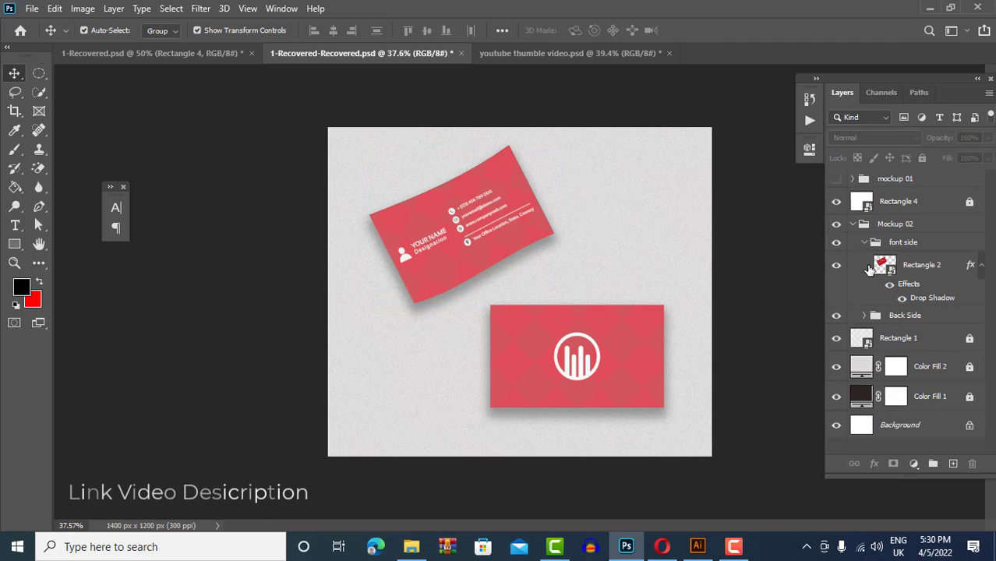